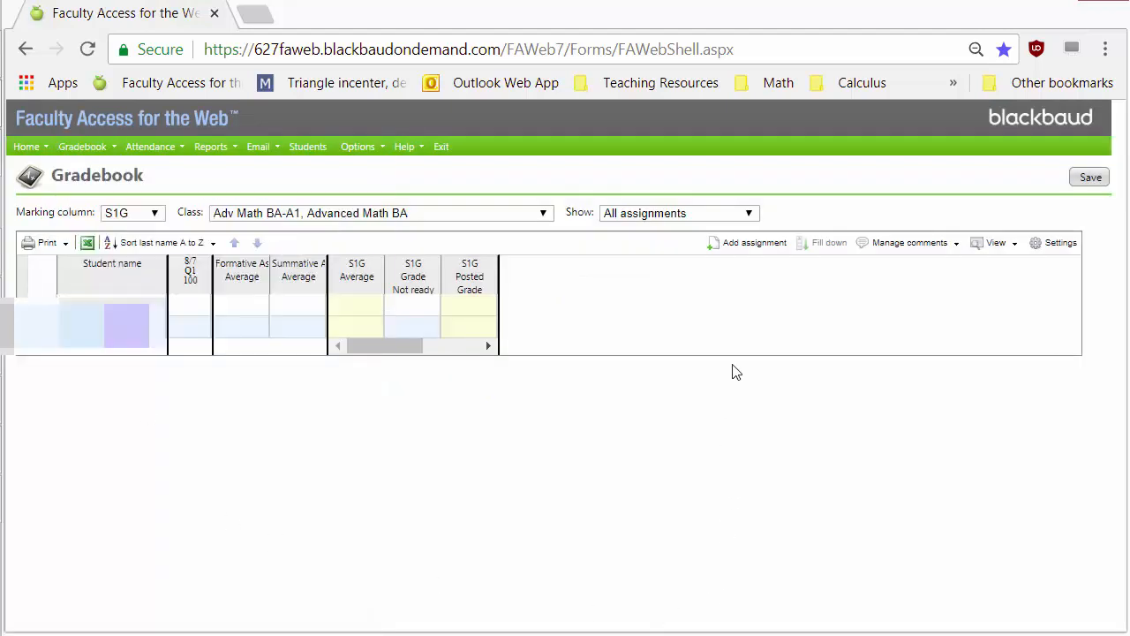
Open the page for editing the assignments of the Adv Math BA-A1 class
left_click(715, 251)
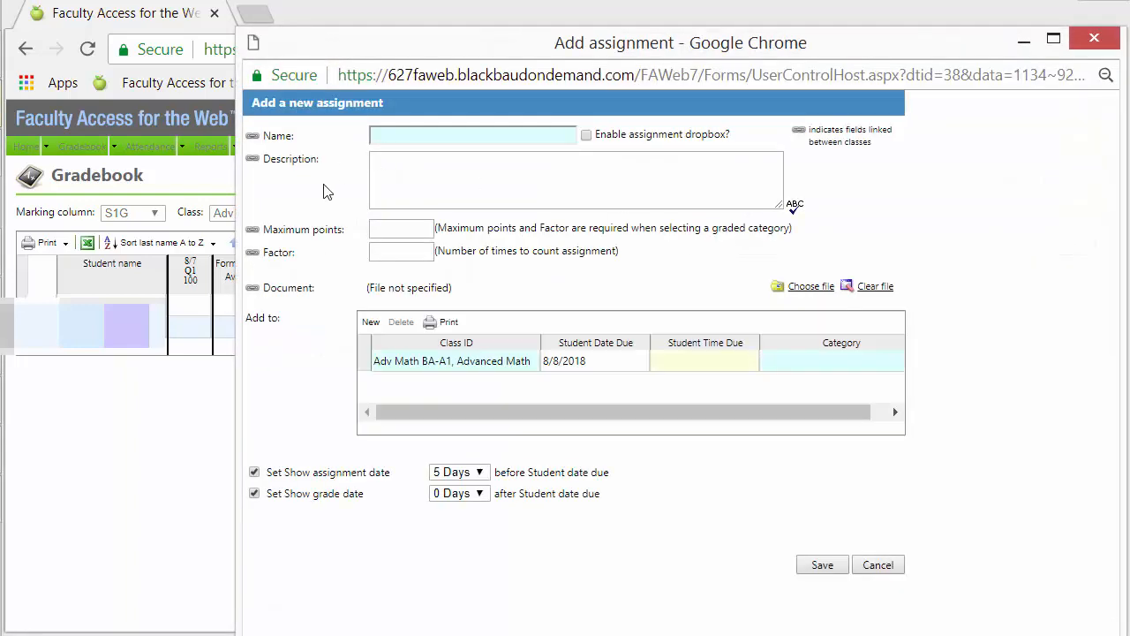
left_click(1089, 50)
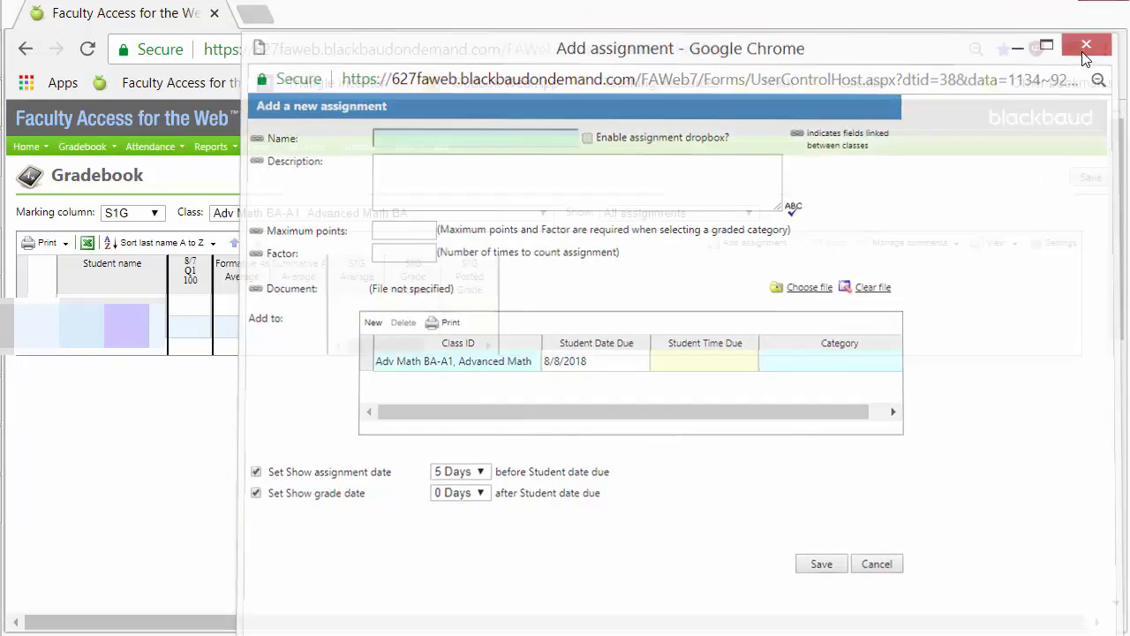
mouse_move(104, 151)
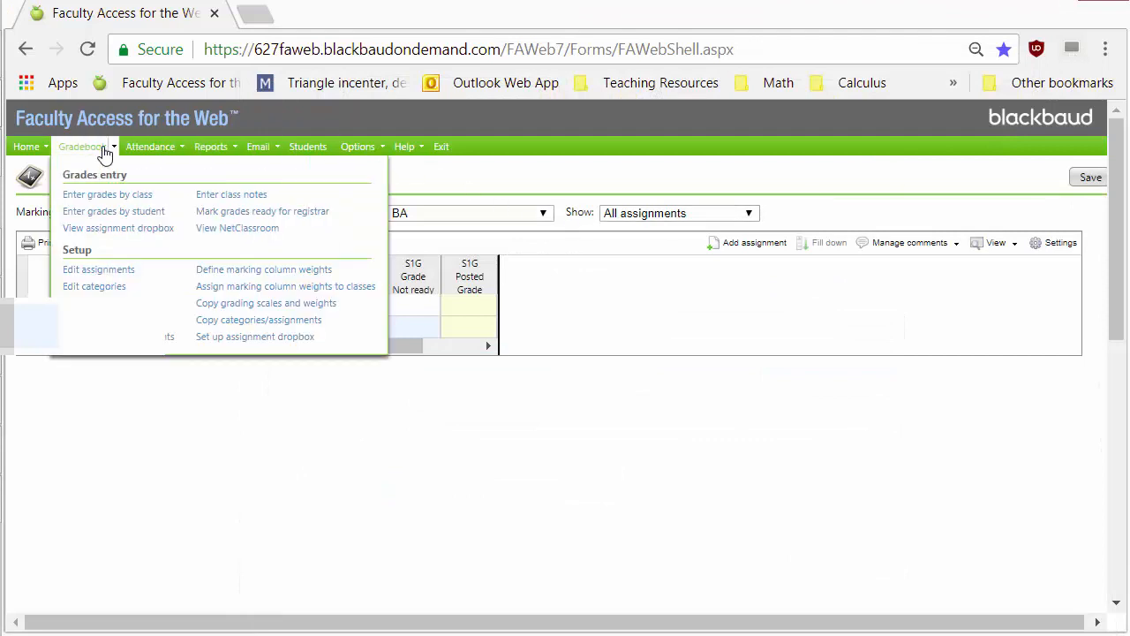
left_click(95, 273)
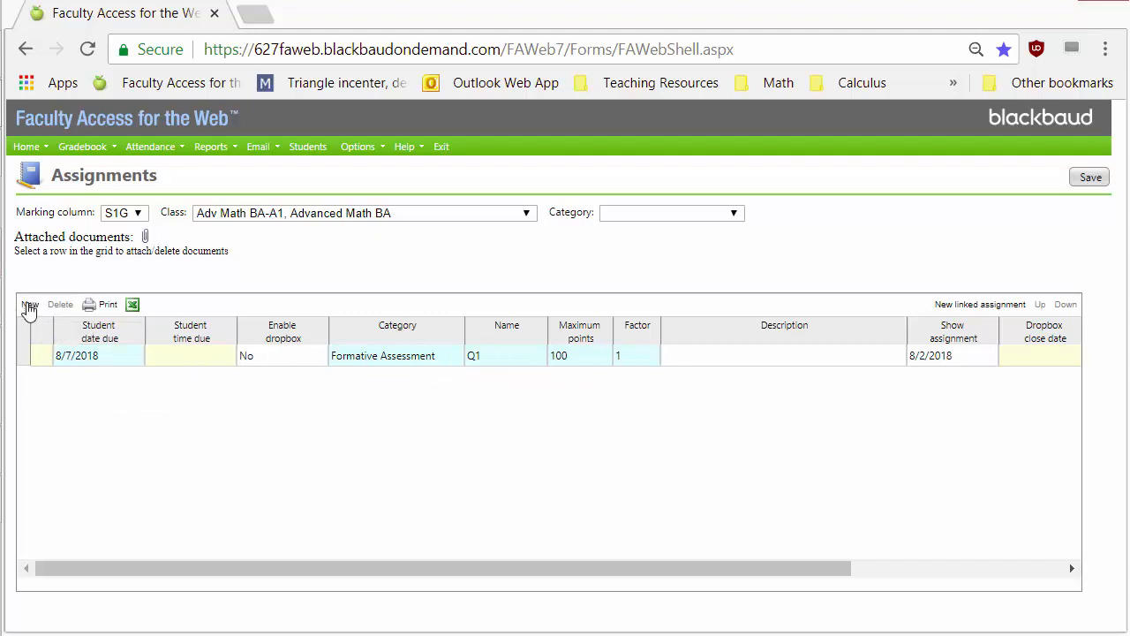
Add a new assignment row with a student due date of 8/21/2018
left_click(30, 305)
left_click(77, 380)
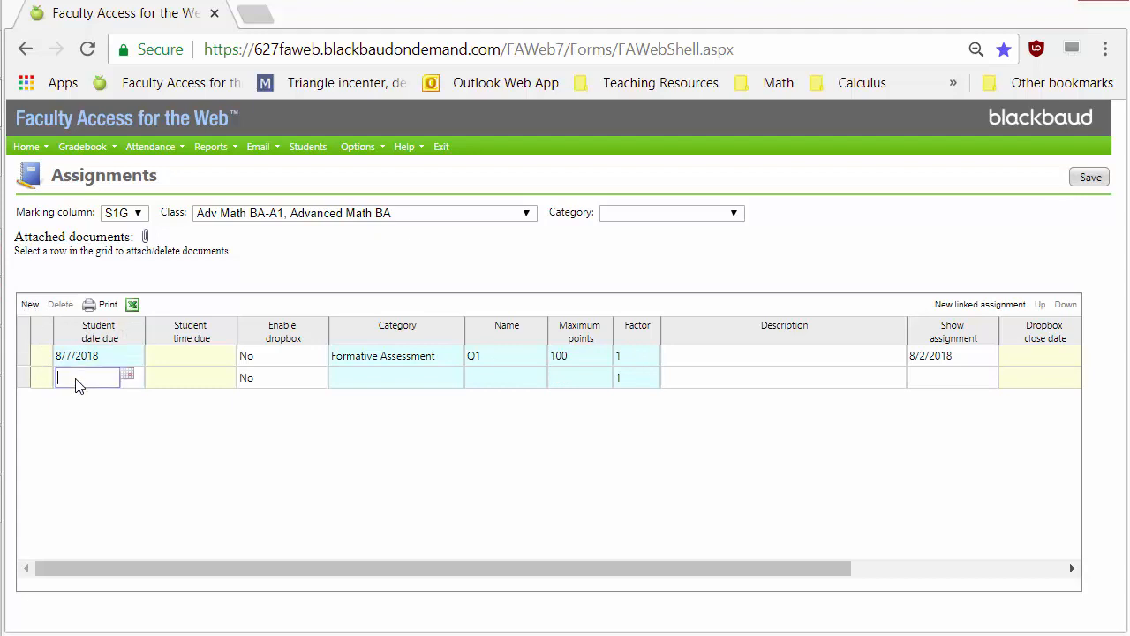
left_click(128, 376)
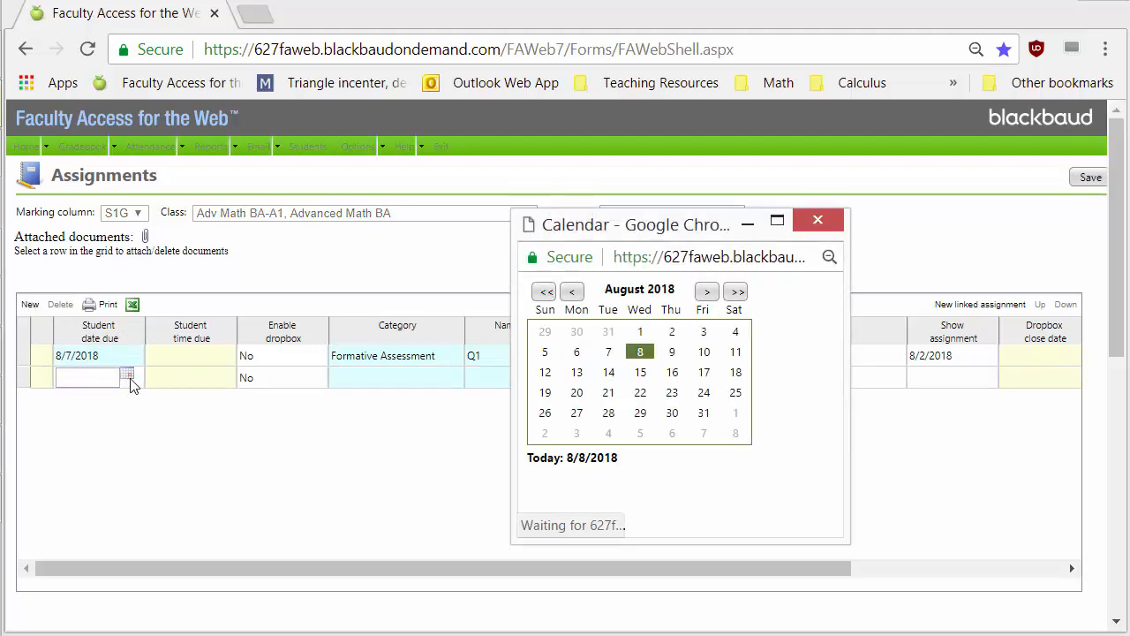
left_click(608, 396)
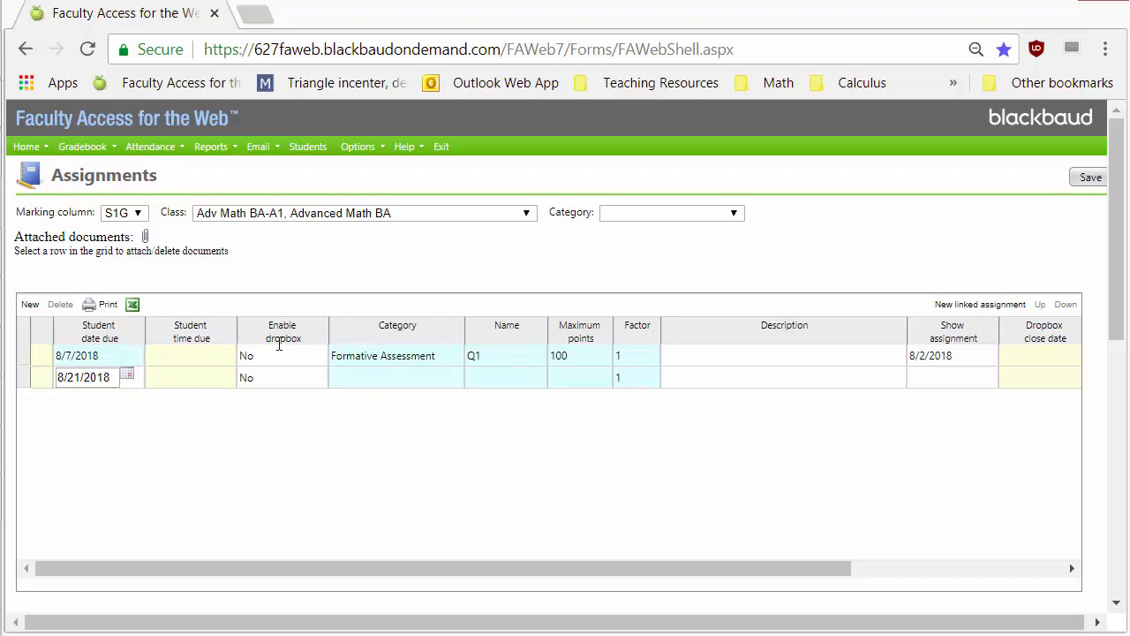
Set the new assignment's category to Summative Assesment and its name to T1
left_click(371, 378)
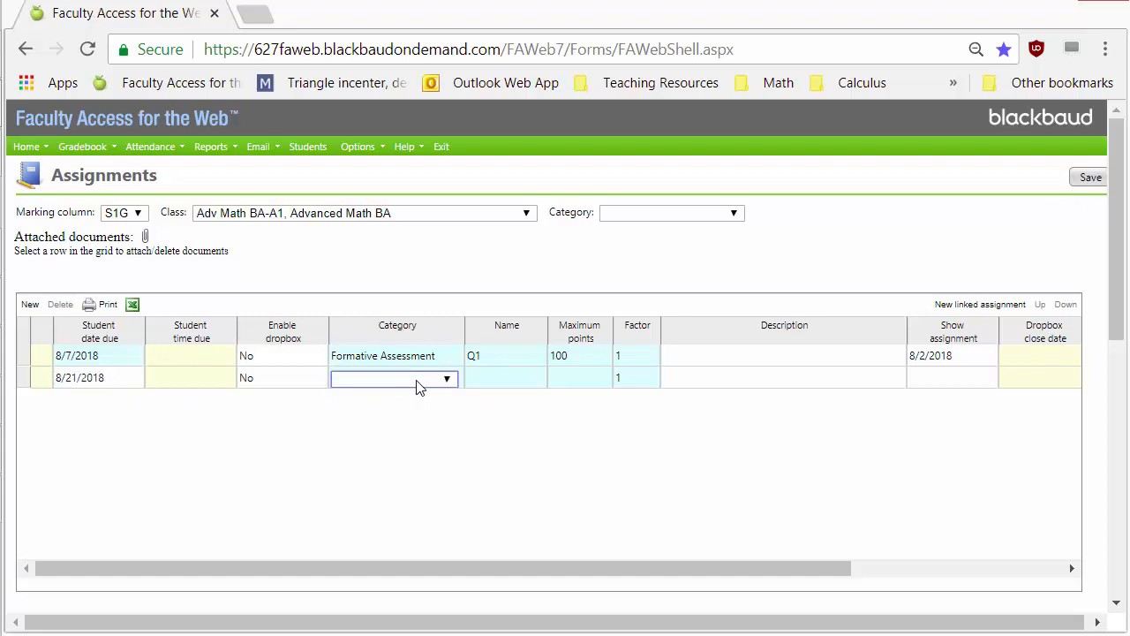
left_click(420, 382)
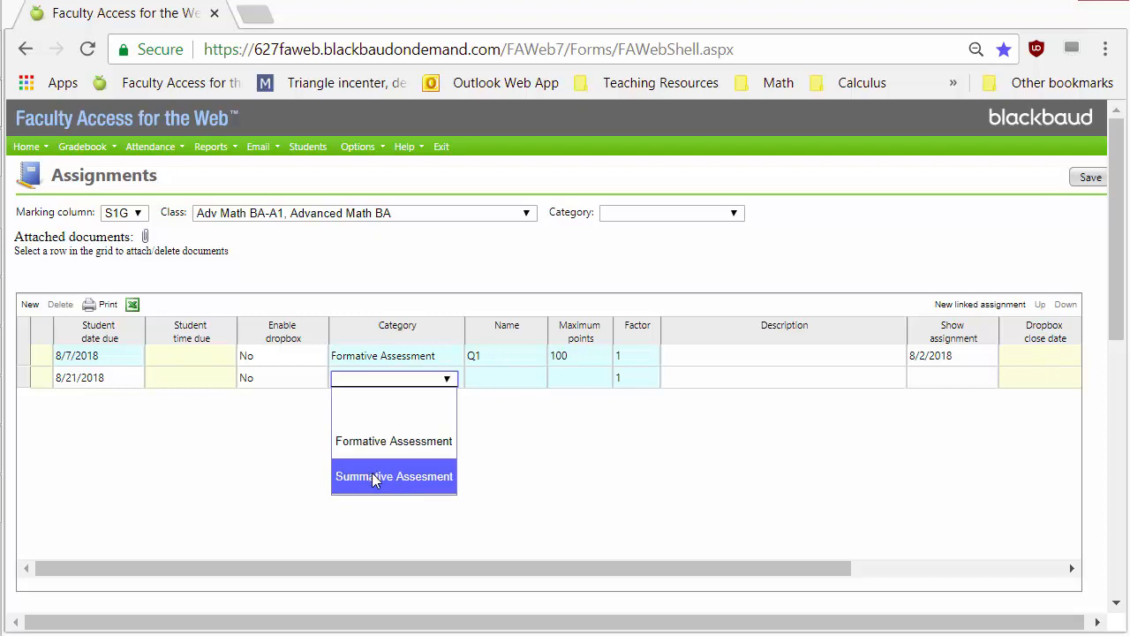
left_click(374, 477)
left_click(500, 391)
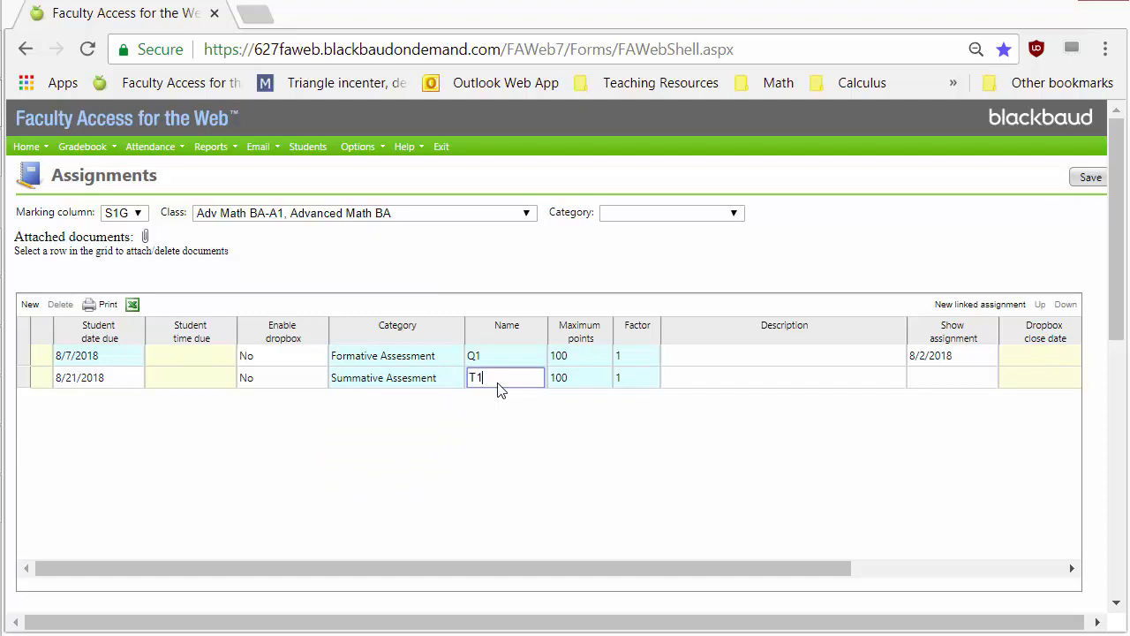
left_click(585, 380)
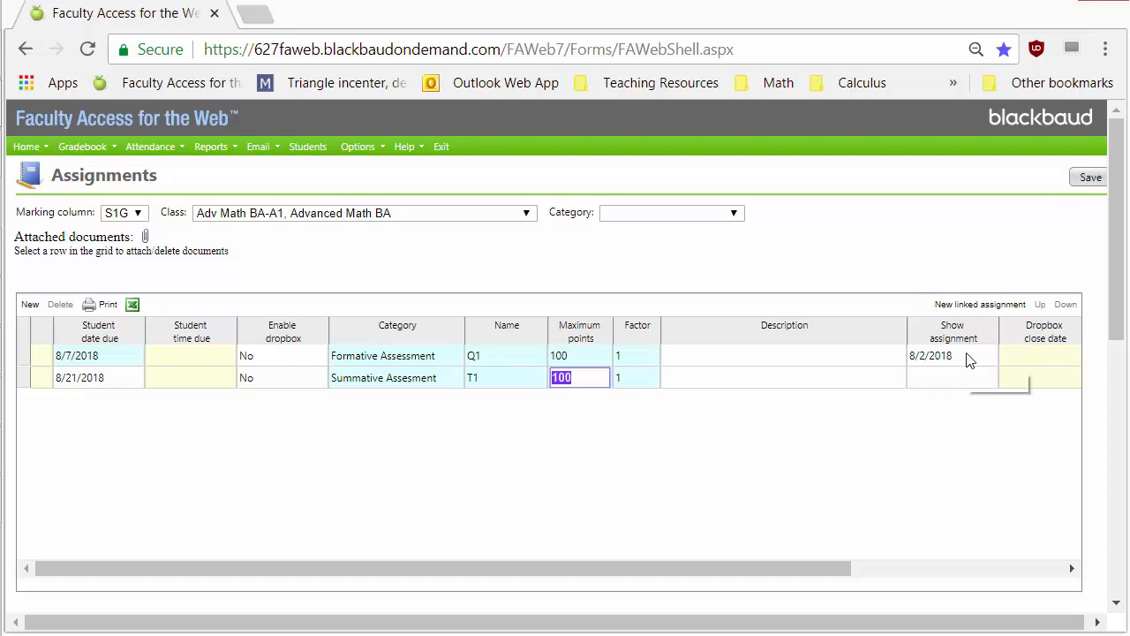
Set the T1 assignment's show date to 8/21/2018 and save the assignments
left_click(943, 385)
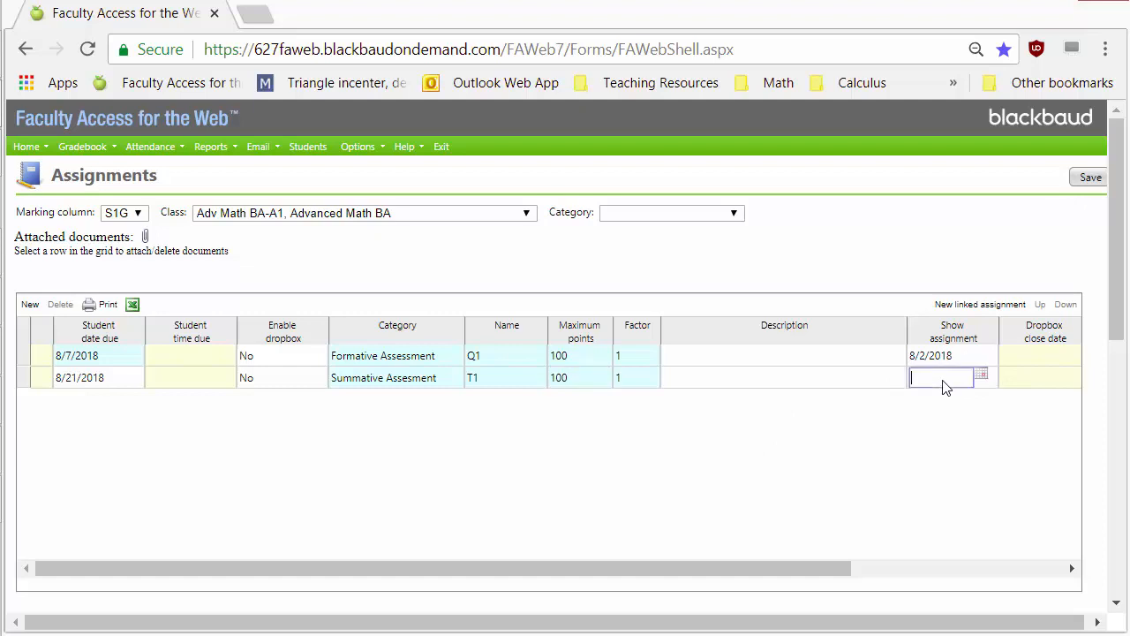
left_click(982, 374)
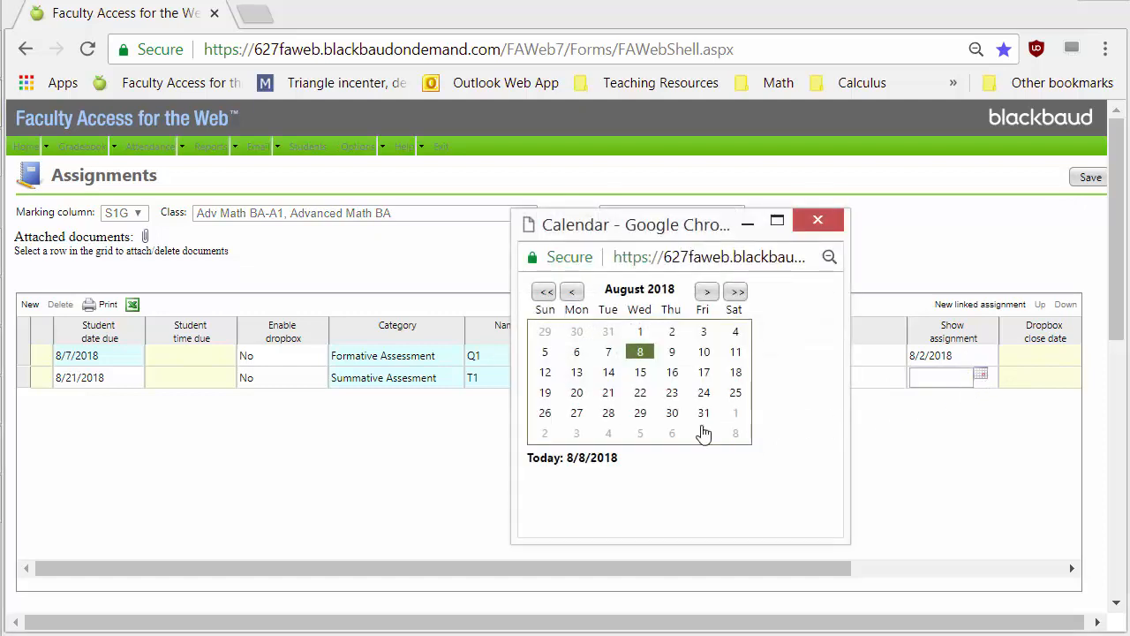
left_click(839, 227)
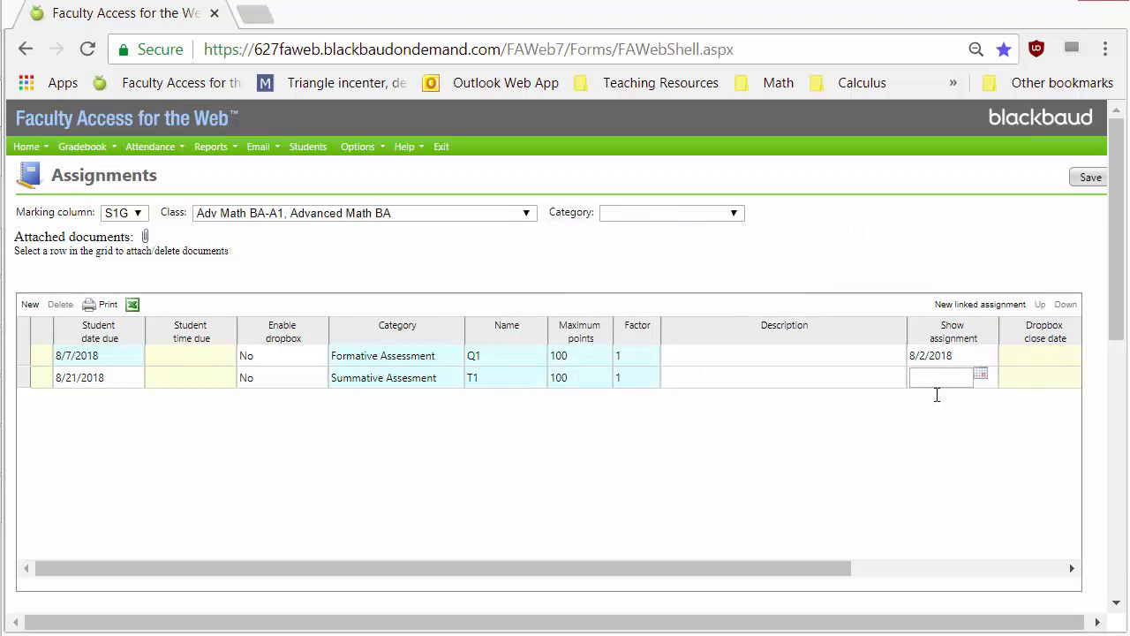
left_click(980, 375)
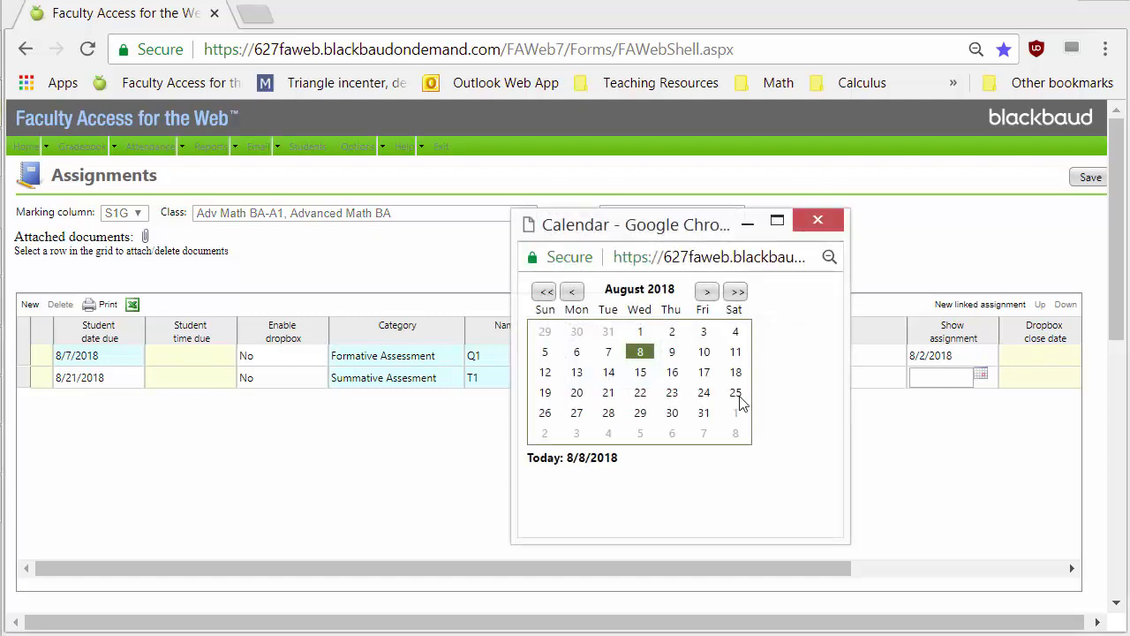
left_click(607, 394)
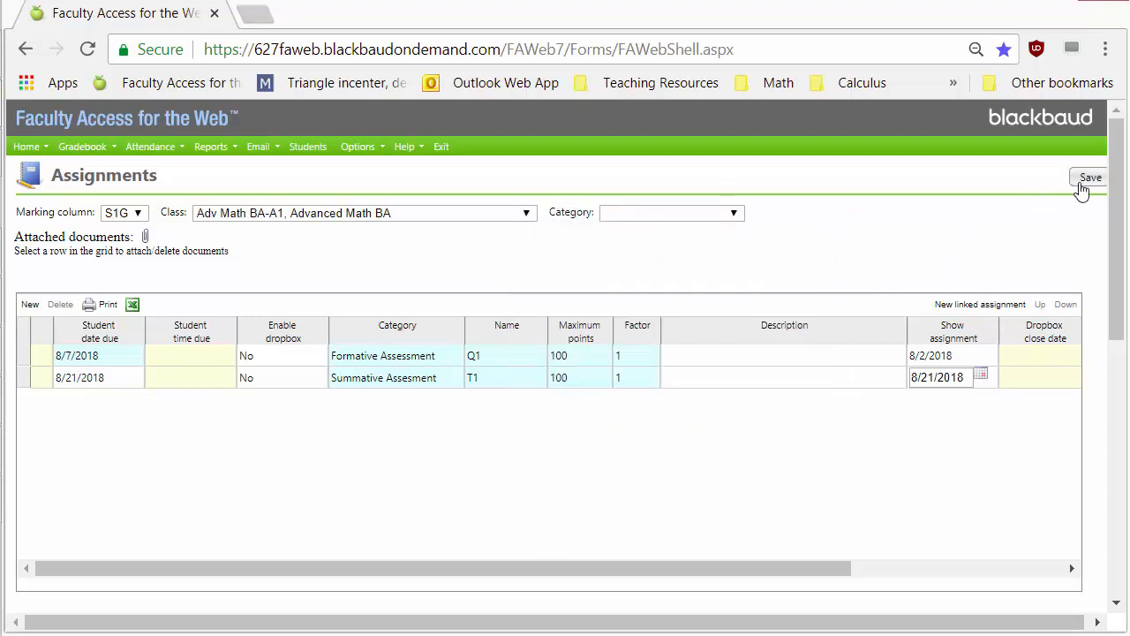
left_click(1086, 182)
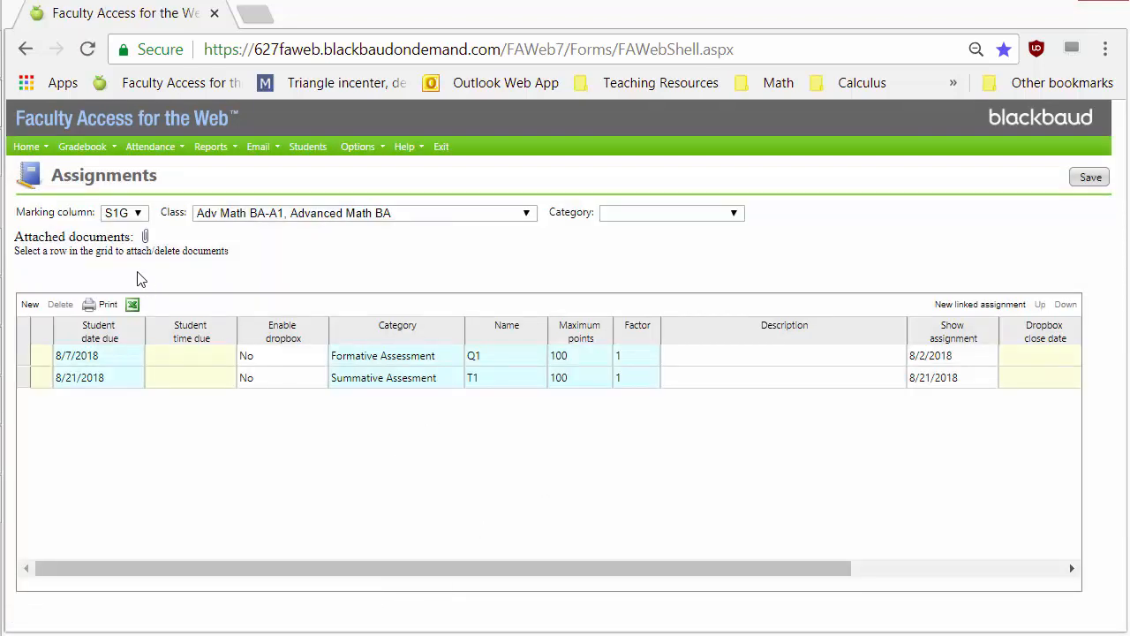
Return to the class gradebook and enter 57 as the first student's T1 score
left_click(88, 152)
left_click(88, 152)
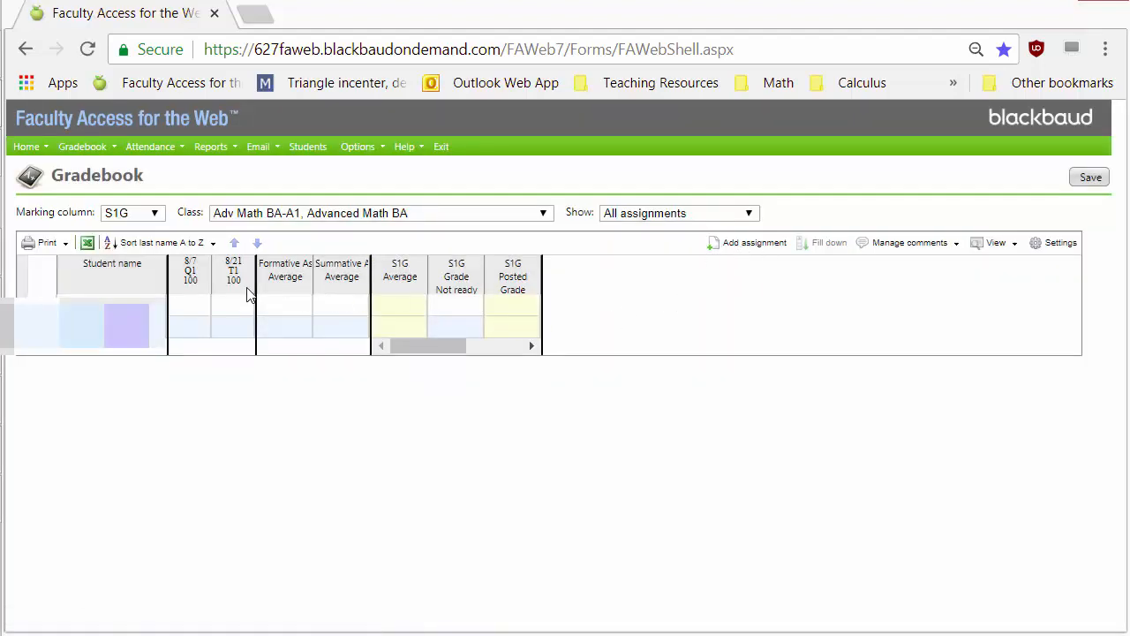
mouse_move(231, 274)
left_click(231, 305)
left_click(230, 326)
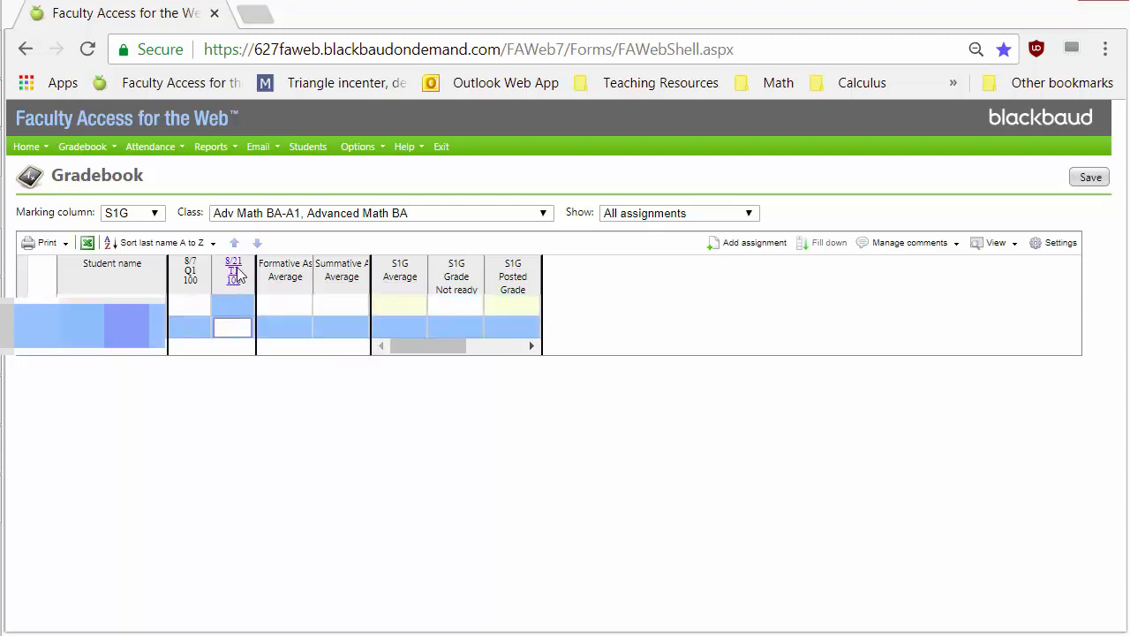
mouse_move(236, 275)
left_click(233, 307)
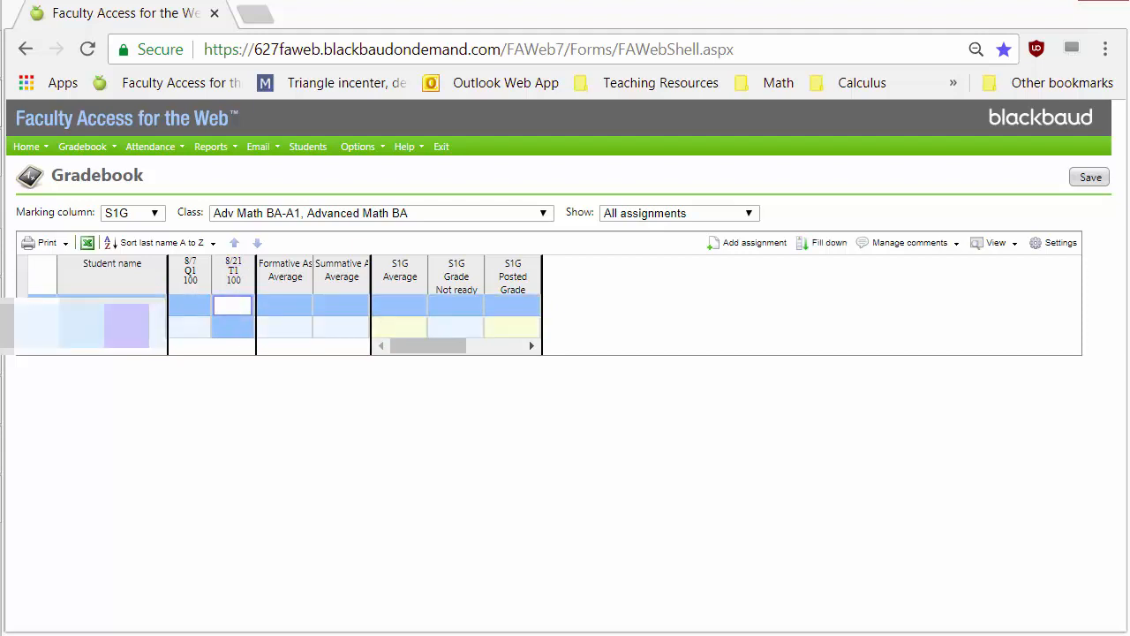
type("57")
key("Tab")
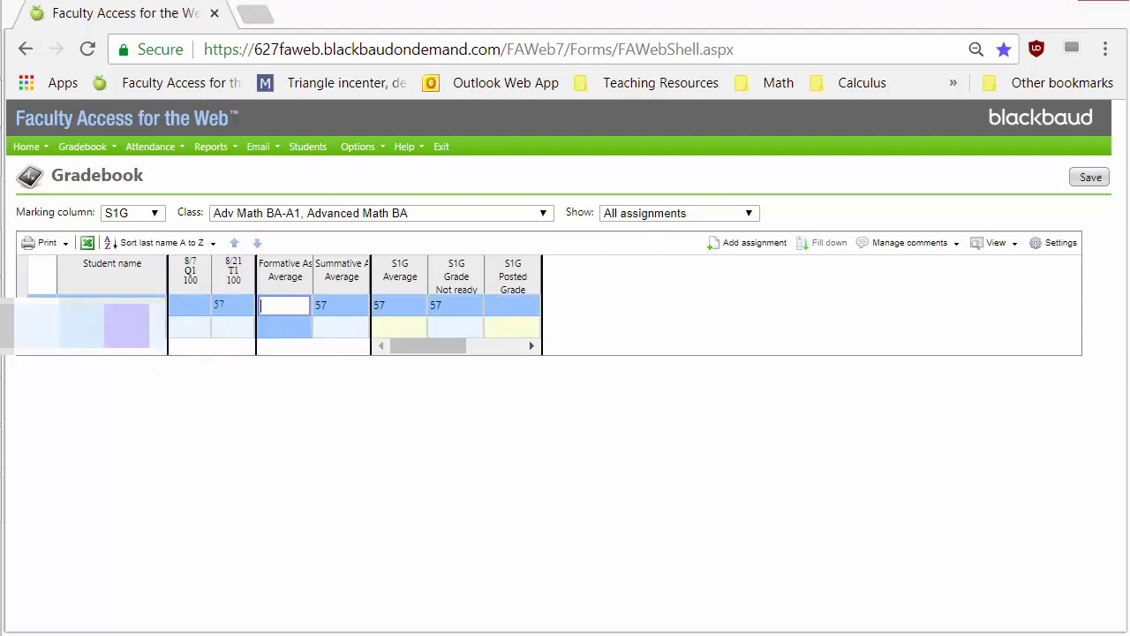
Enter 89 as the second student's T1 score
left_click(239, 328)
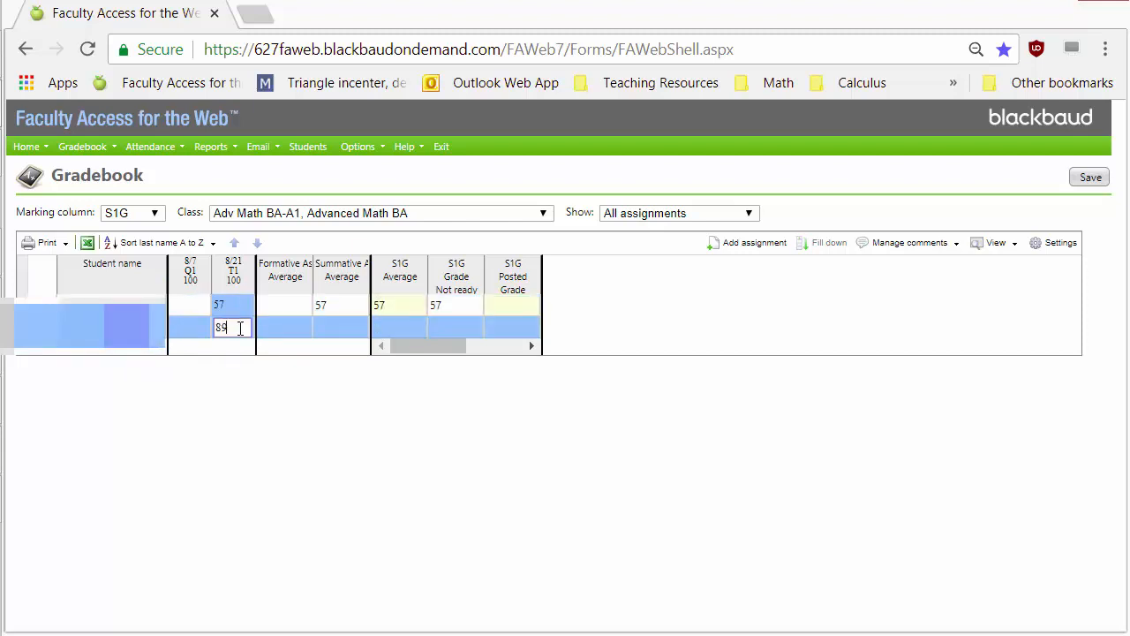
type("89")
key("Up")
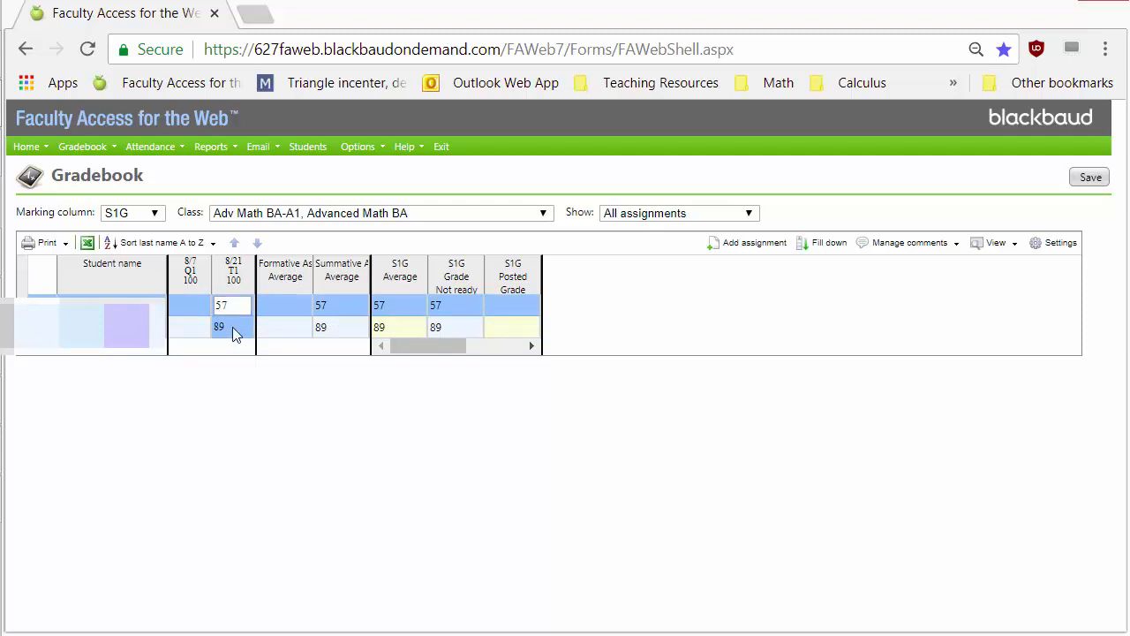
key("Down")
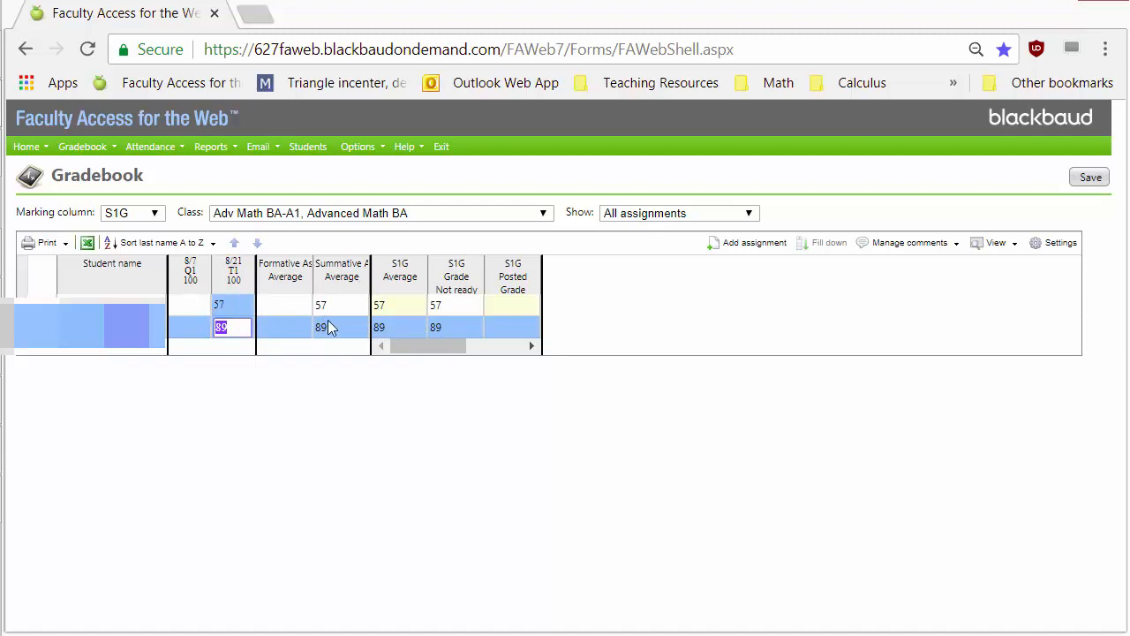
Enter the Q1 scores: 80 for the first student and 90 for the second
left_click(182, 311)
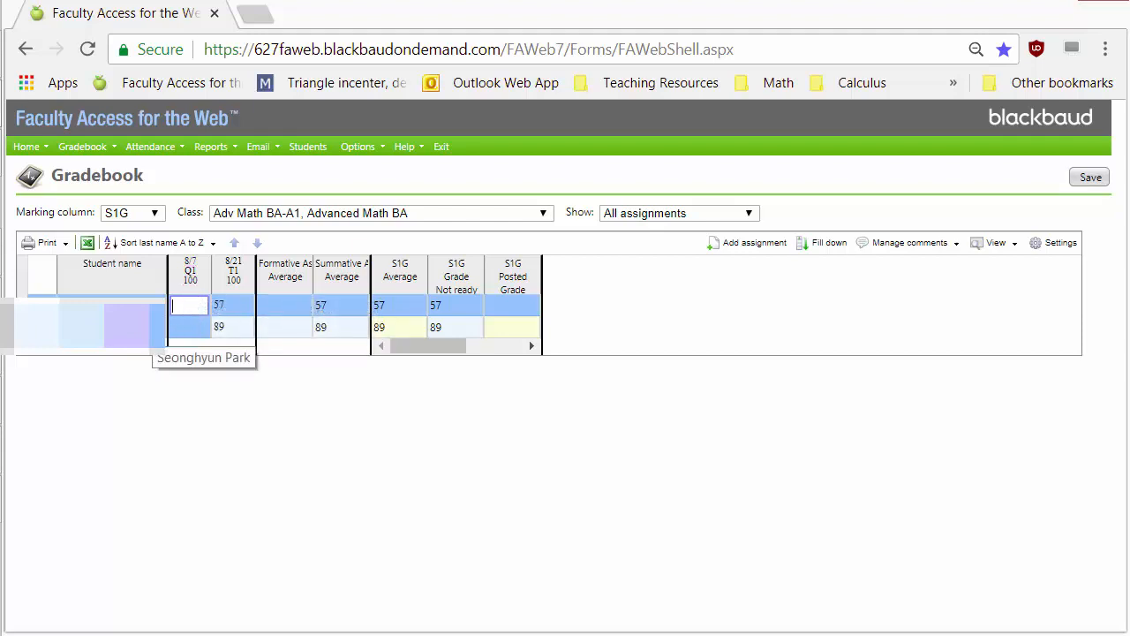
type("8")
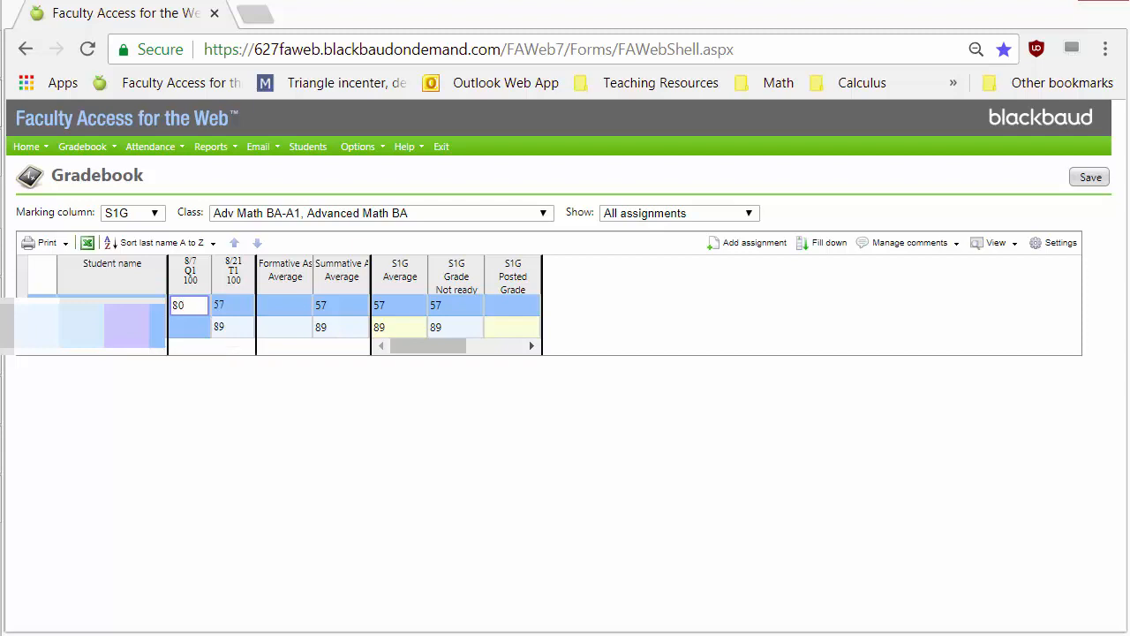
type("0")
key("Return")
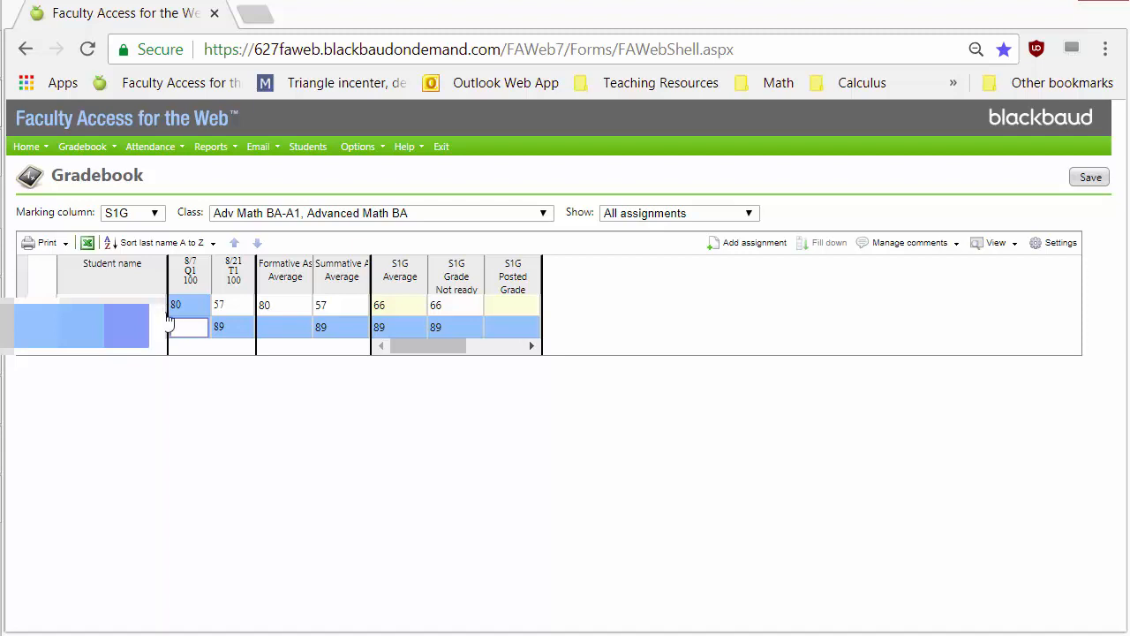
type("9")
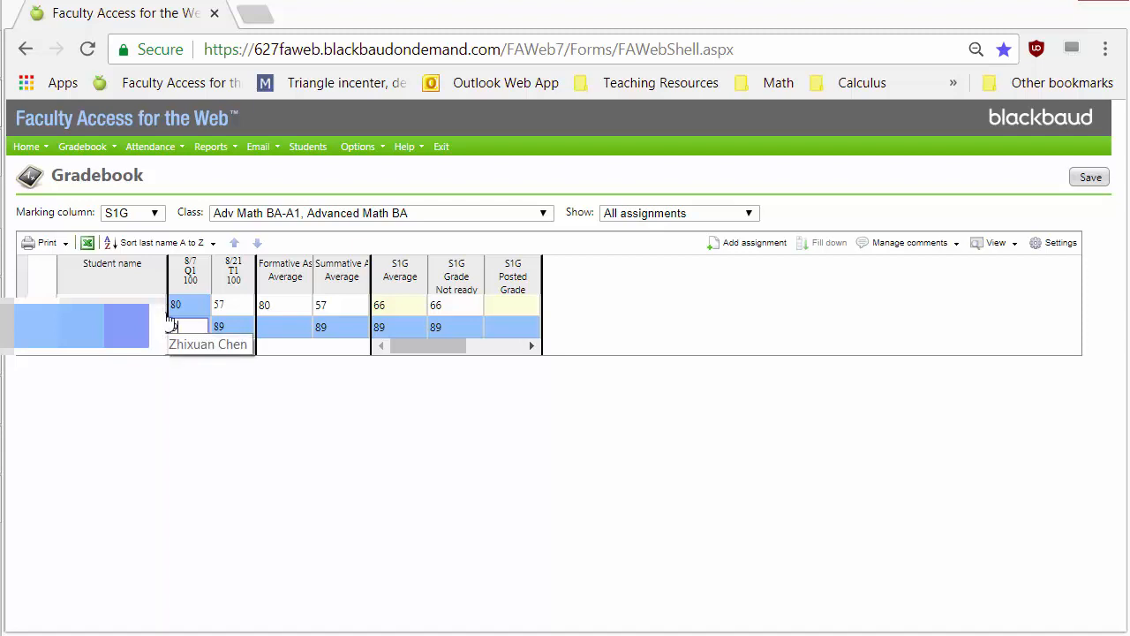
type("0")
key("Return")
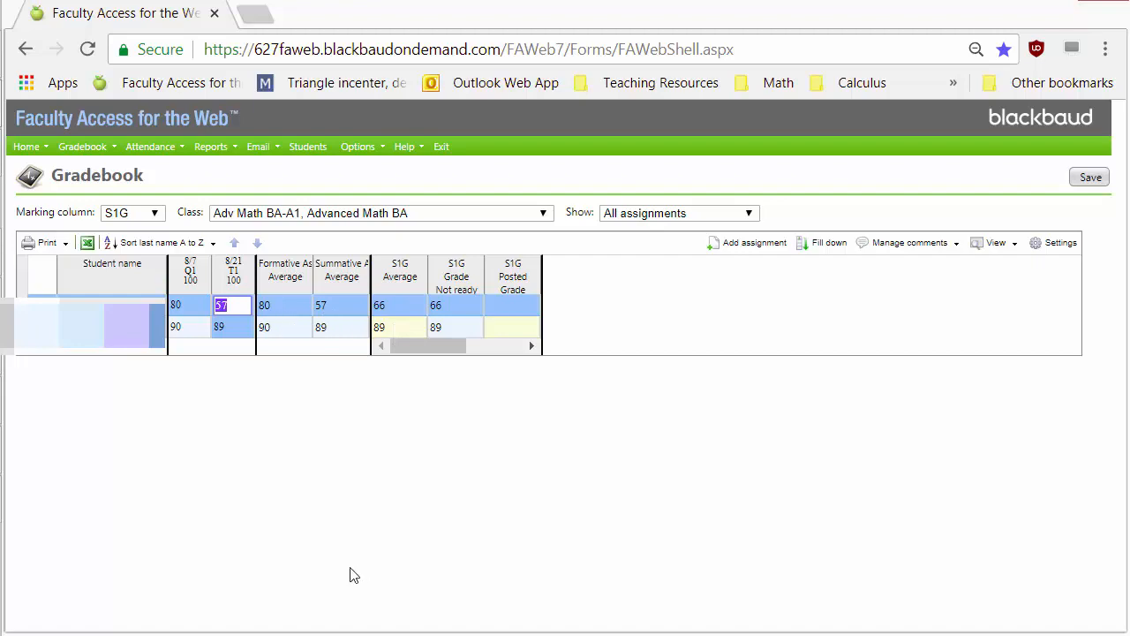
Start a new assignment from the gradebook named T2 with the description "parabolas"
left_click(732, 247)
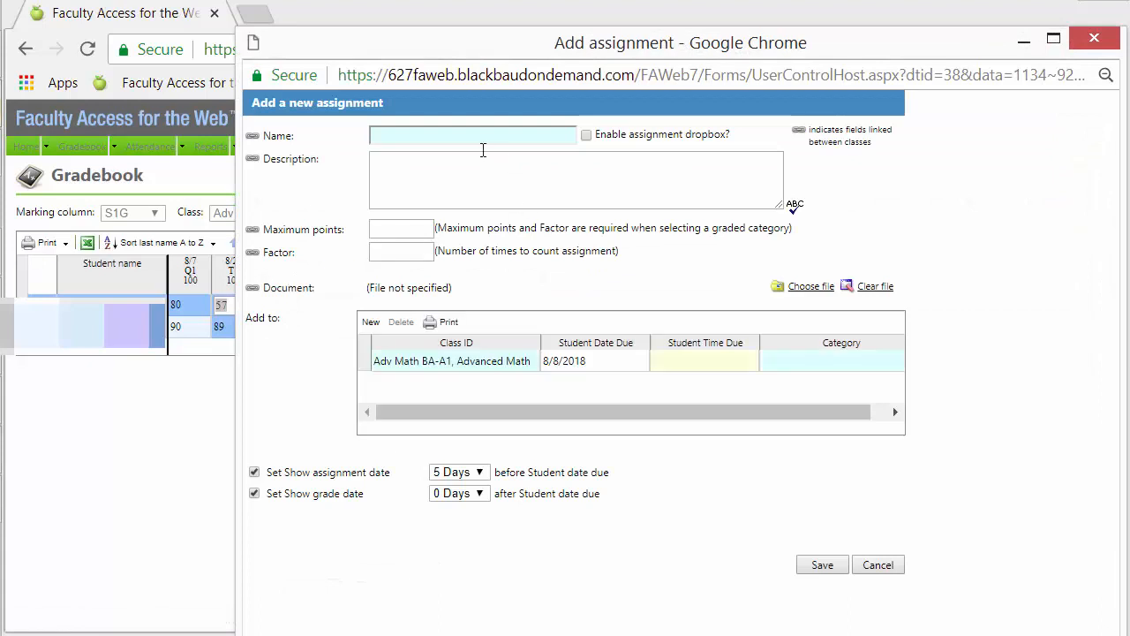
left_click(443, 139)
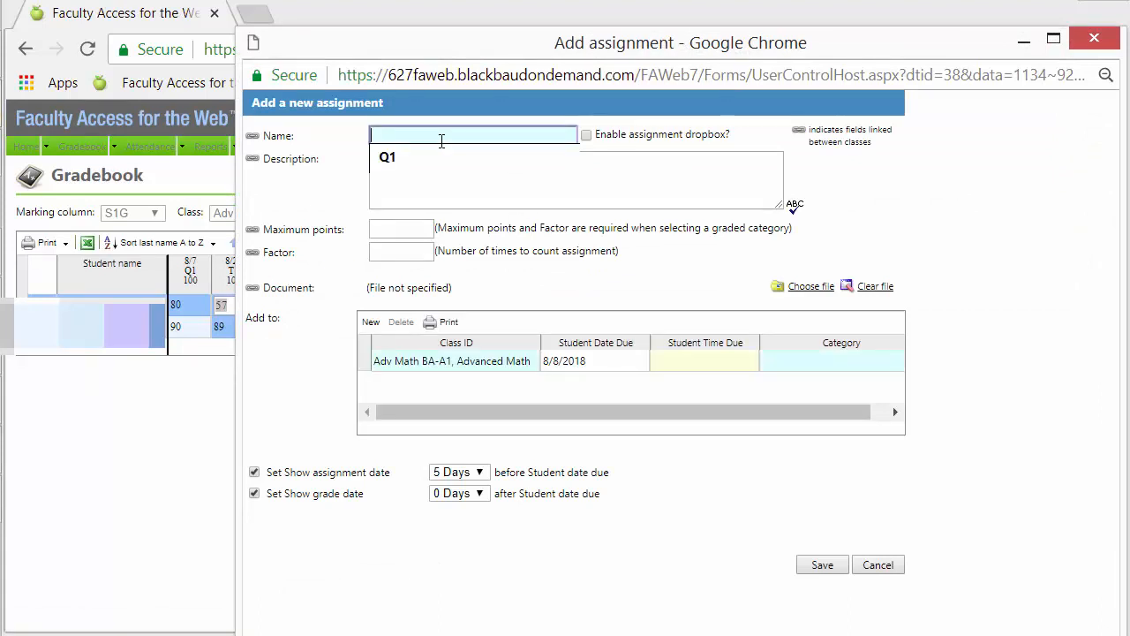
type("T2")
left_click(406, 192)
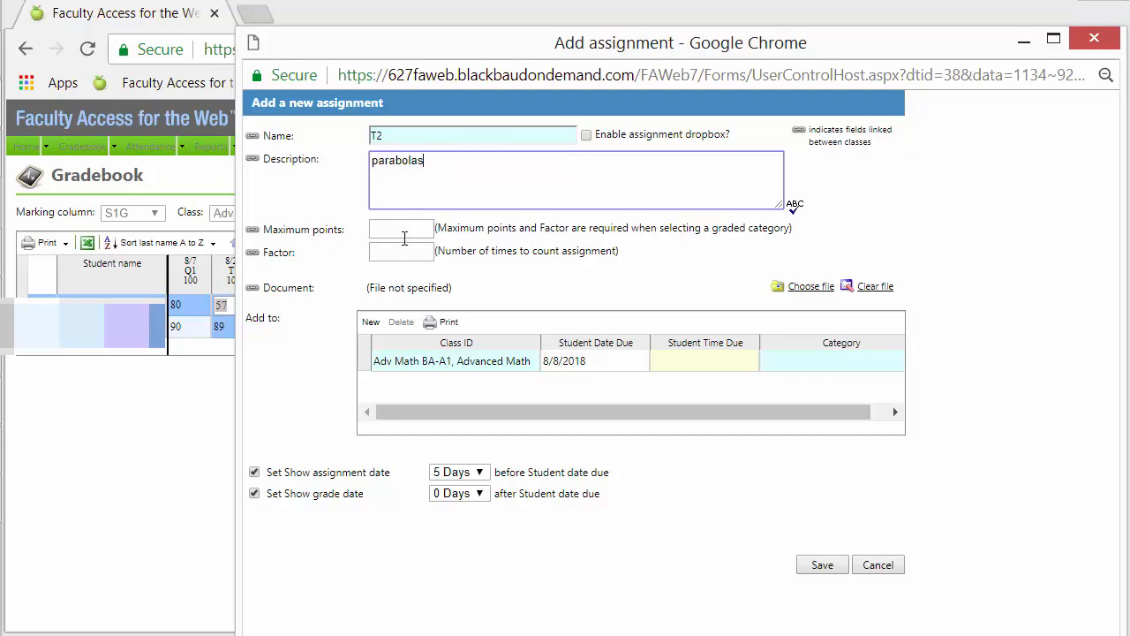
Set the T2 assignment's maximum points to 50
left_click(403, 231)
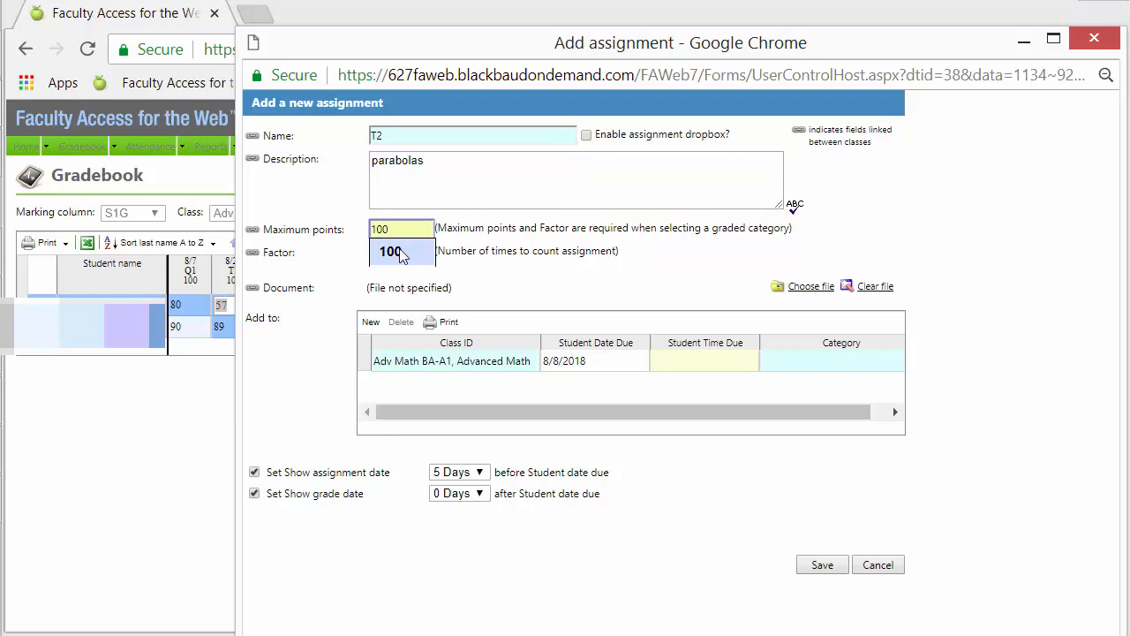
left_click(402, 253)
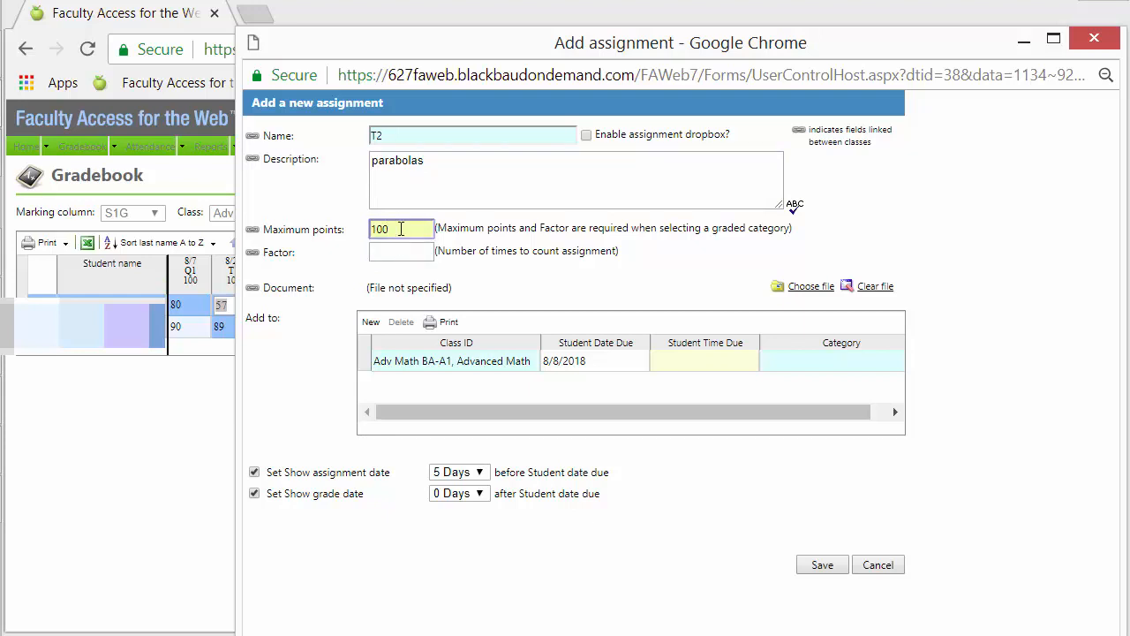
double_click(401, 229)
type("50")
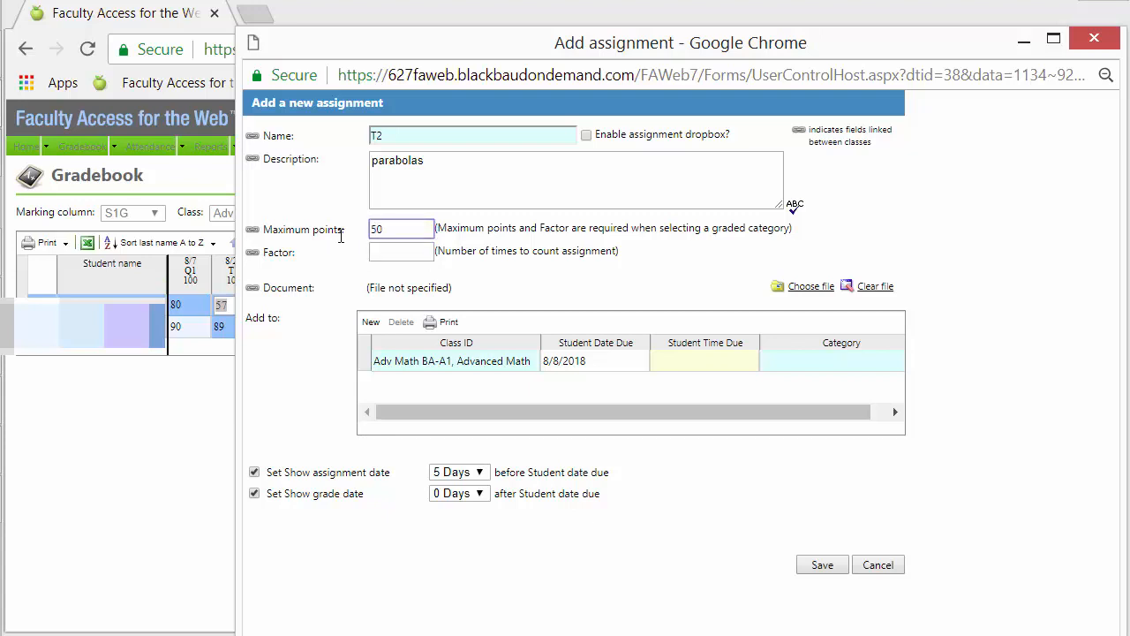
Set the T2 assignment's factor to 1 and its student due date to 8/6/2018
left_click(409, 256)
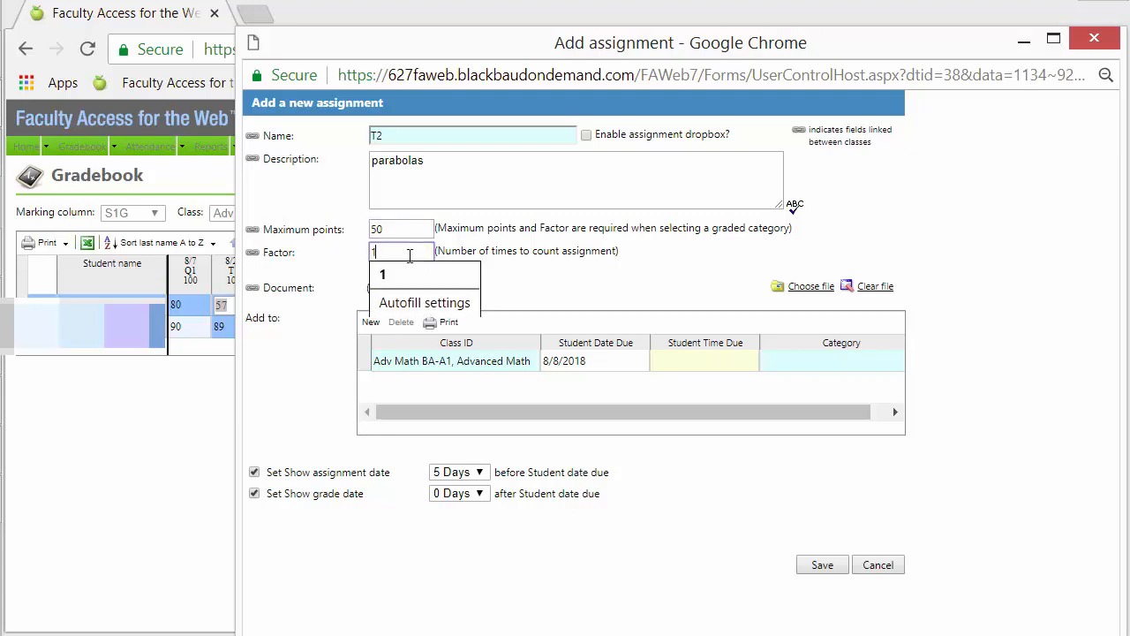
left_click(375, 269)
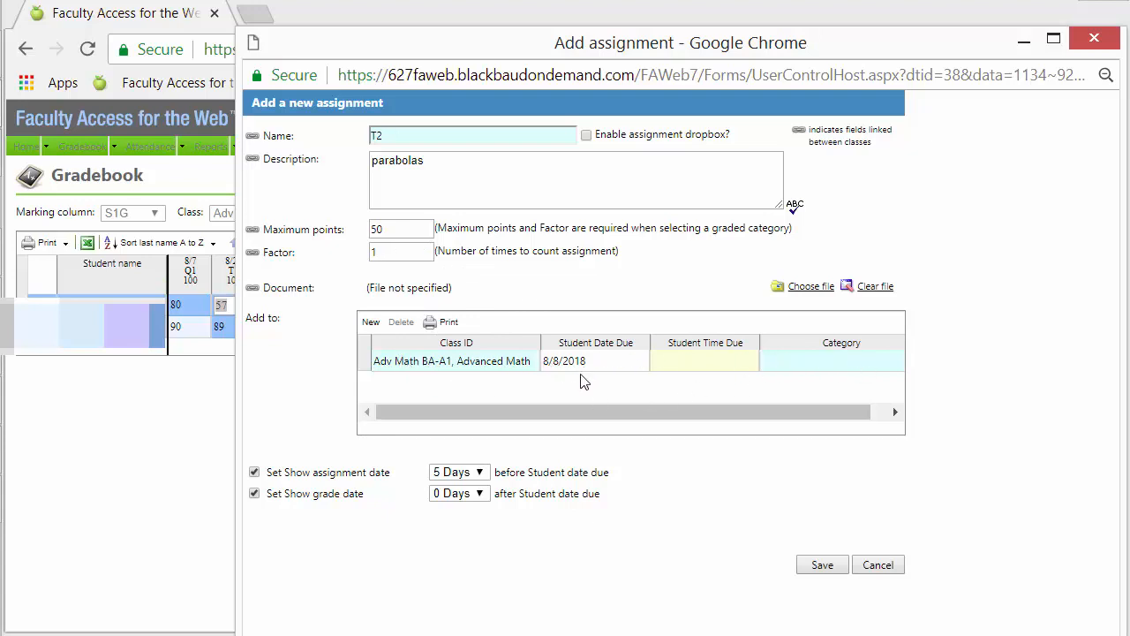
left_click_drag(650, 411, 686, 401)
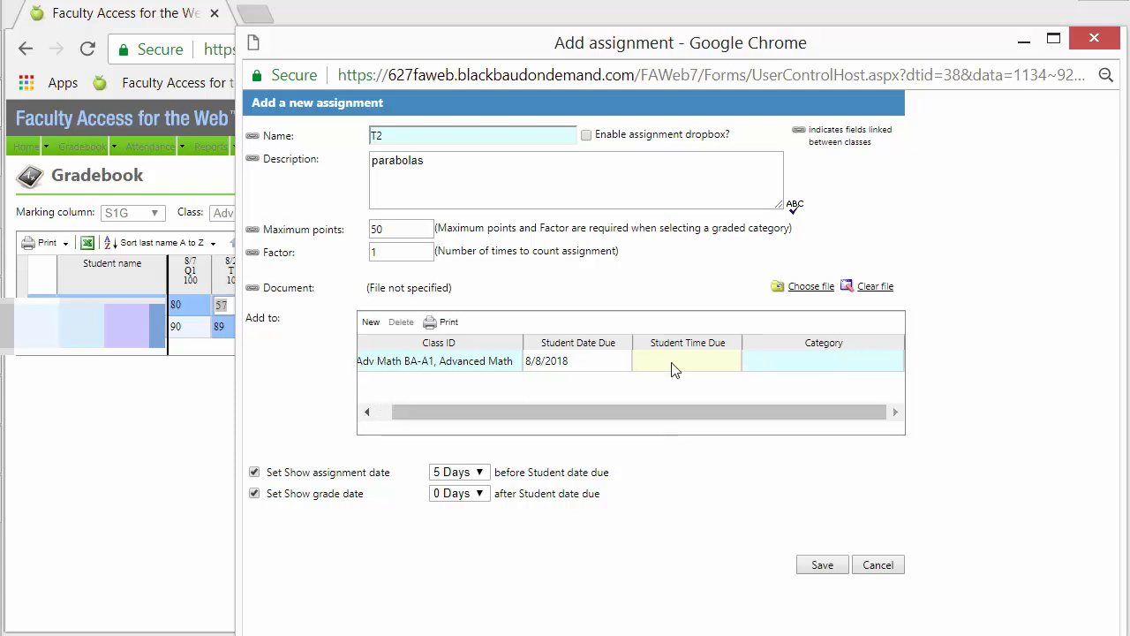
left_click(568, 370)
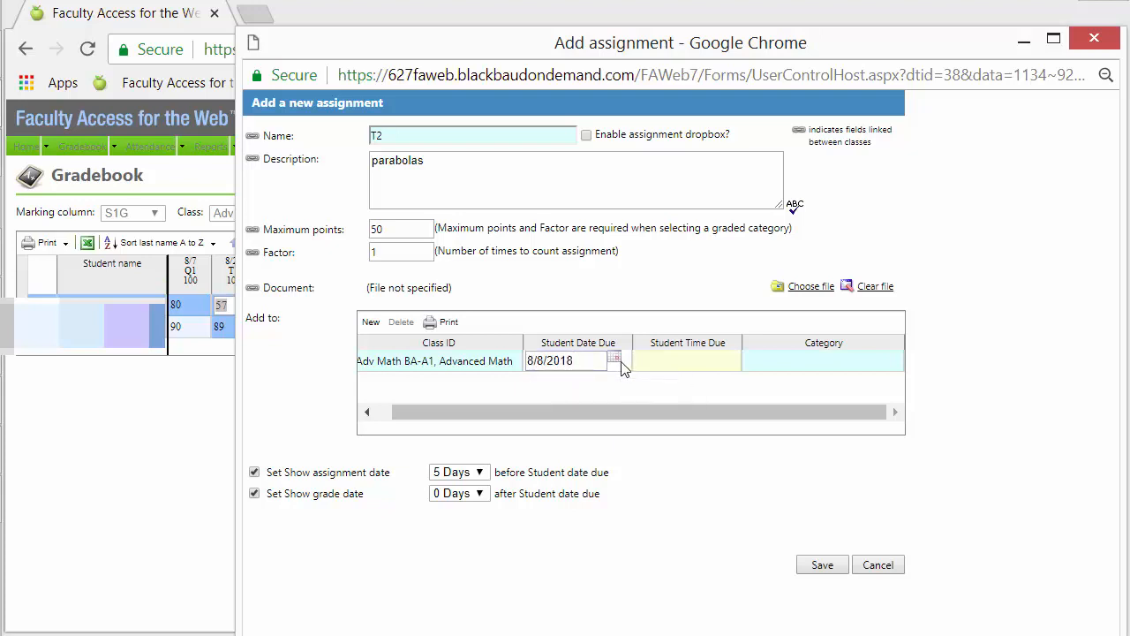
left_click(615, 358)
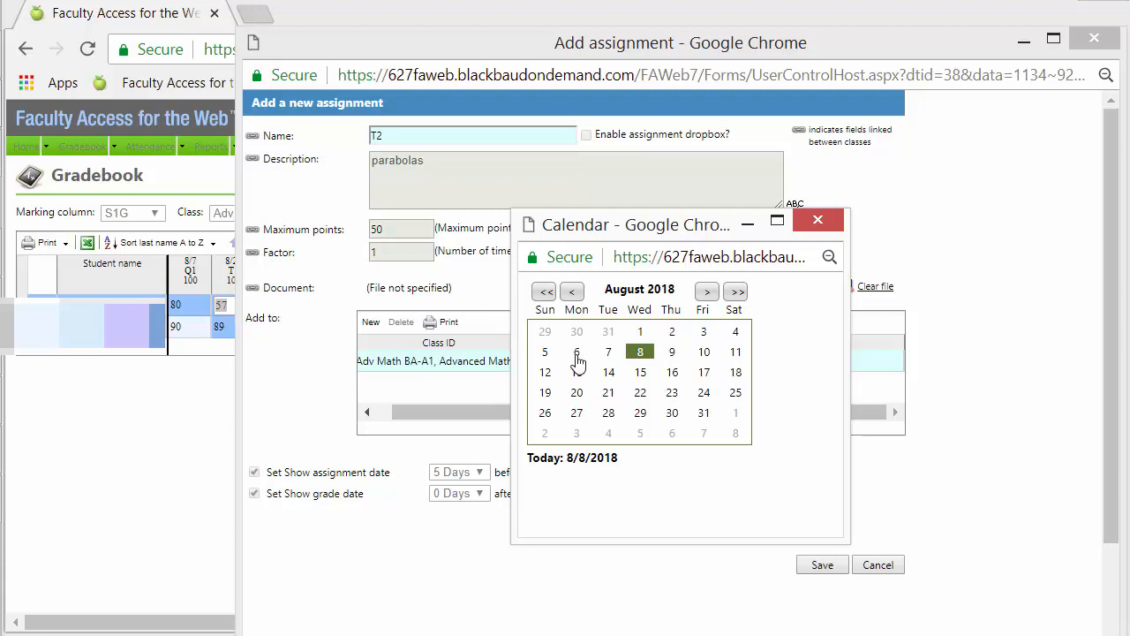
left_click(577, 355)
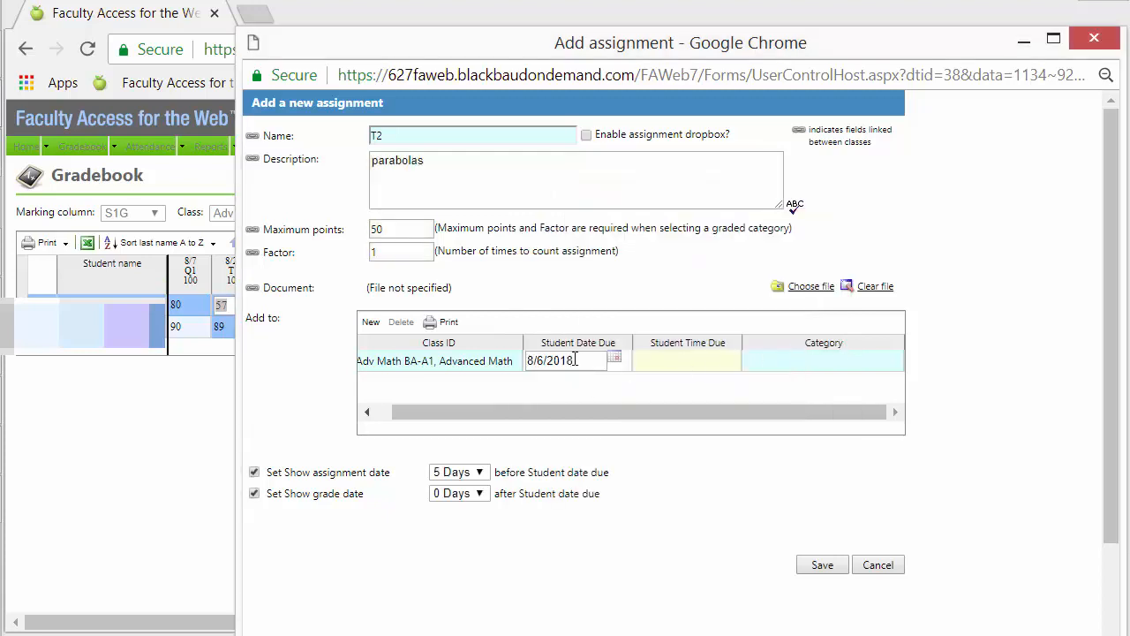
Assign the T2 assignment to the Summative Assesment category and save it to the gradebook
left_click(793, 362)
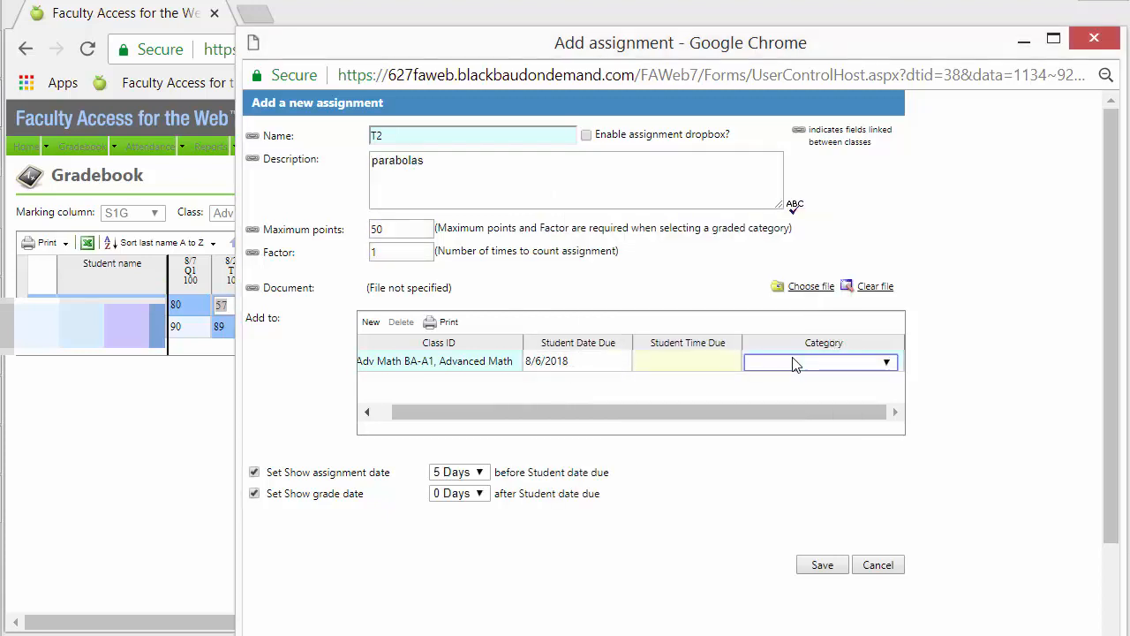
left_click(797, 361)
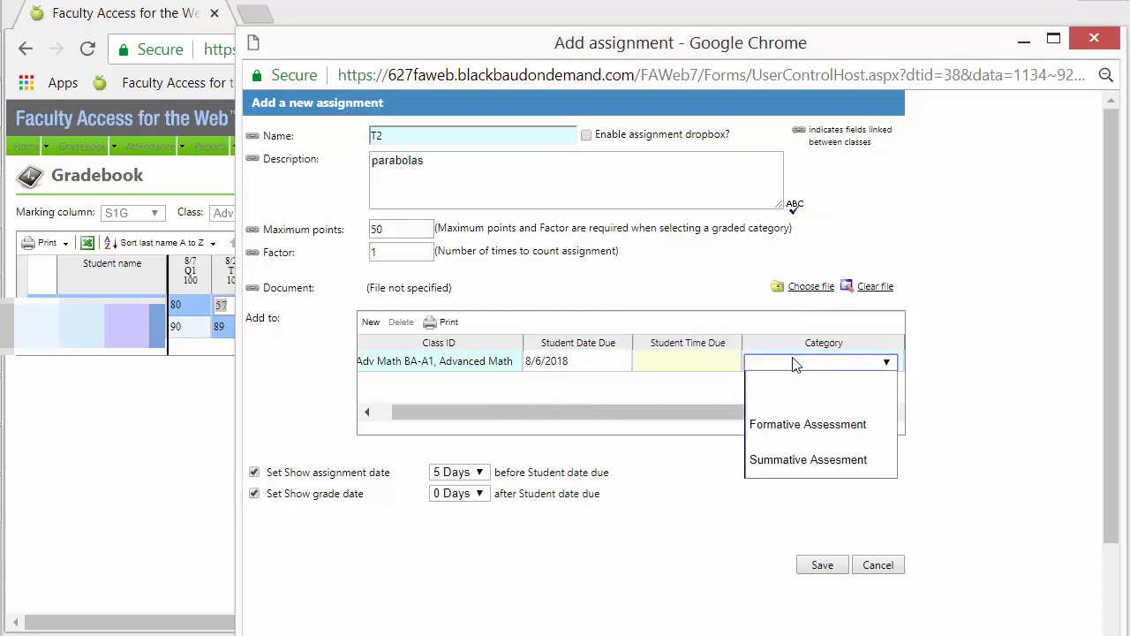
left_click(768, 459)
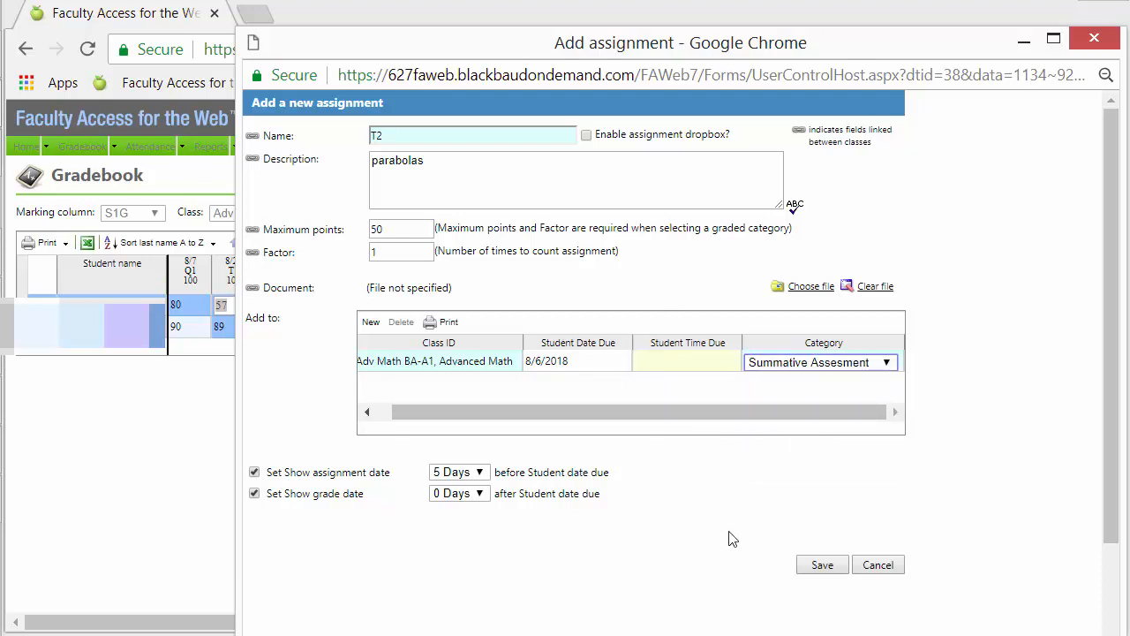
left_click(825, 569)
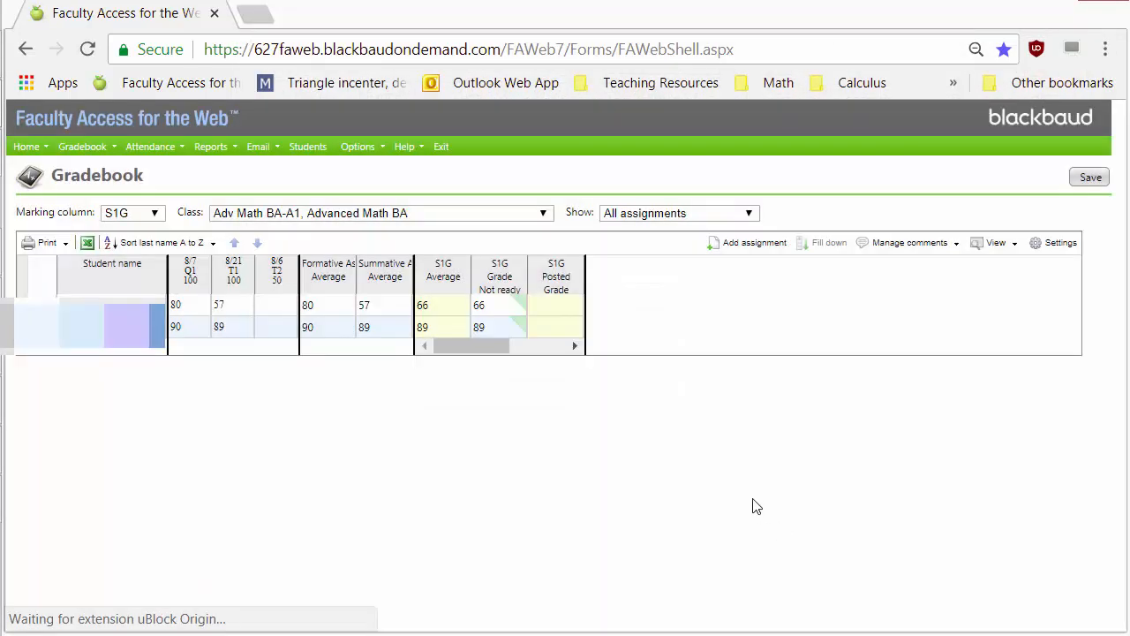